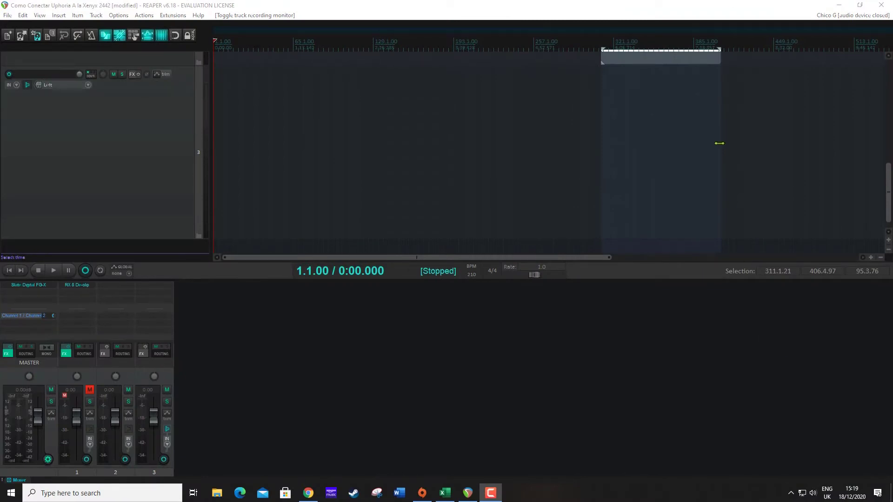
Open the audio device preferences, view the available audio systems, and close without changing anything.
{"action": "left_click", "coordinate": [754, 10]}
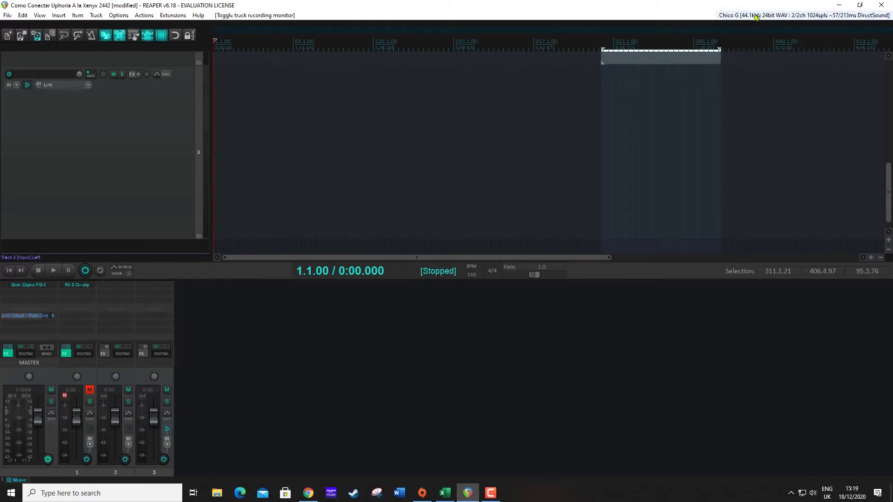
{"action": "left_click", "coordinate": [789, 17]}
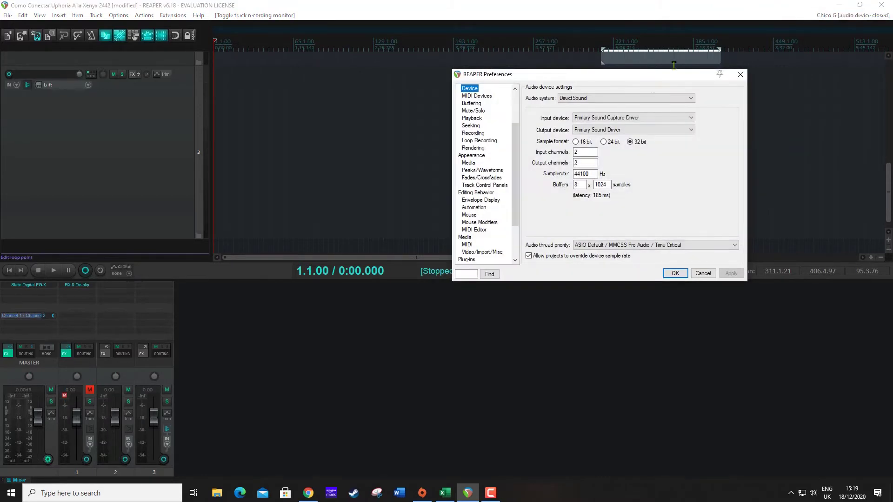
{"action": "left_click", "coordinate": [637, 100]}
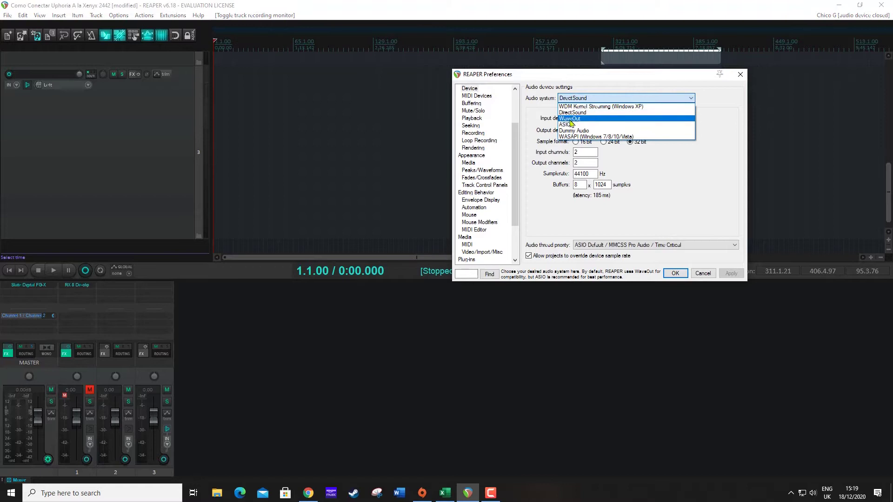
{"action": "left_click", "coordinate": [701, 278]}
{"action": "left_click", "coordinate": [702, 274]}
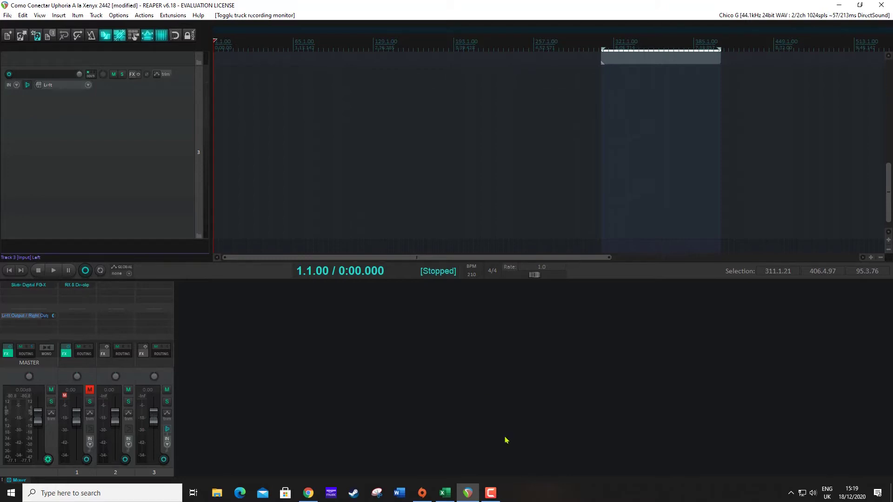
{"action": "left_click", "coordinate": [491, 494]}
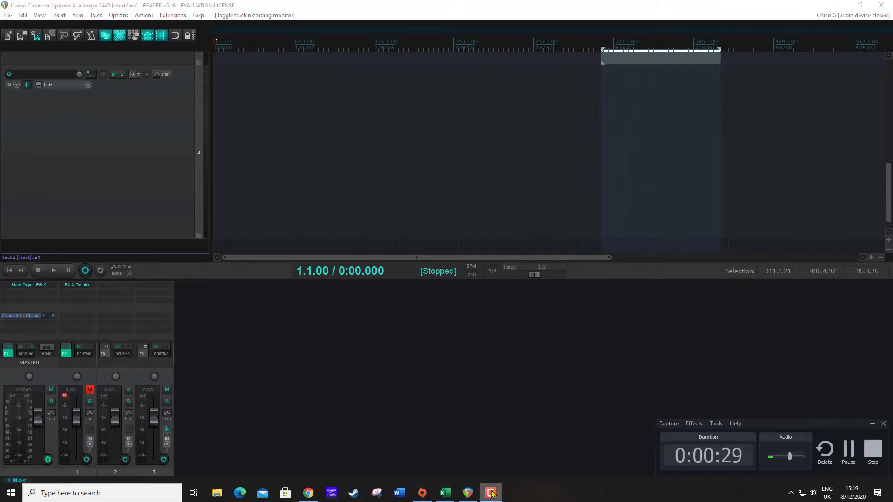
{"action": "left_click", "coordinate": [492, 494]}
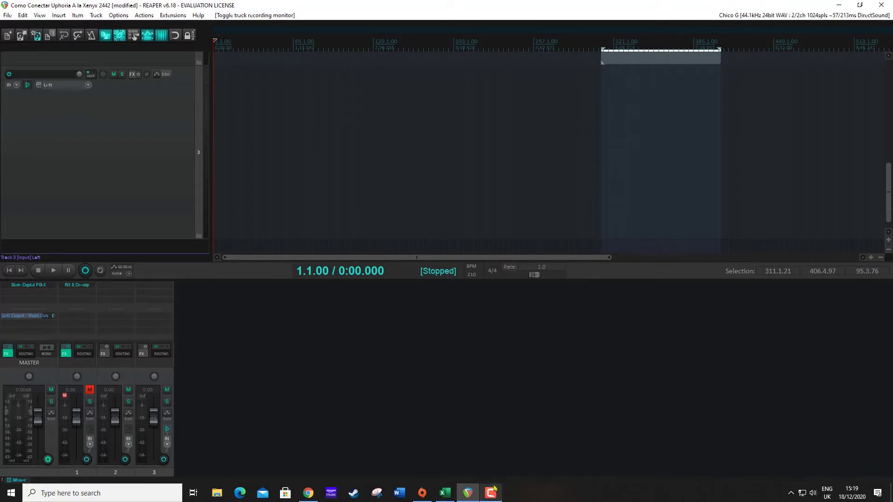
Switch to Chrome, search the web for "asio4all", and open the official ASIO4ALL site.
{"action": "left_click", "coordinate": [839, 8]}
{"action": "left_click", "coordinate": [420, 24]}
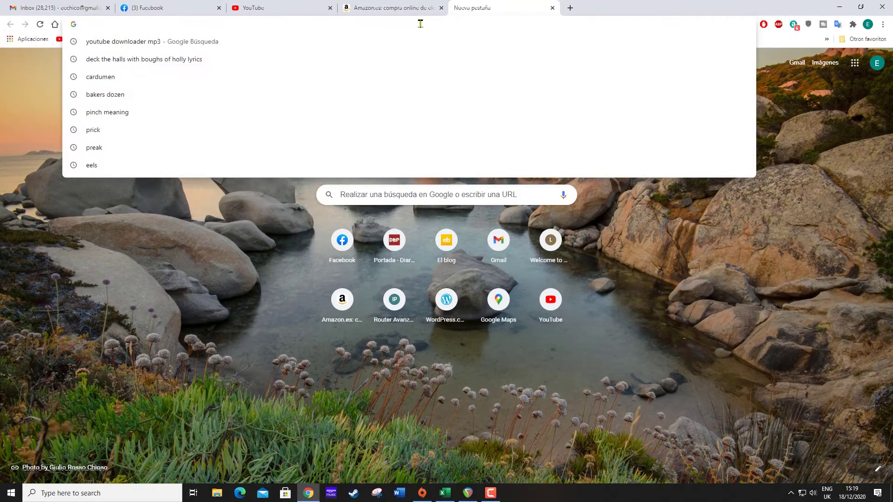
{"action": "type", "text": "asio"}
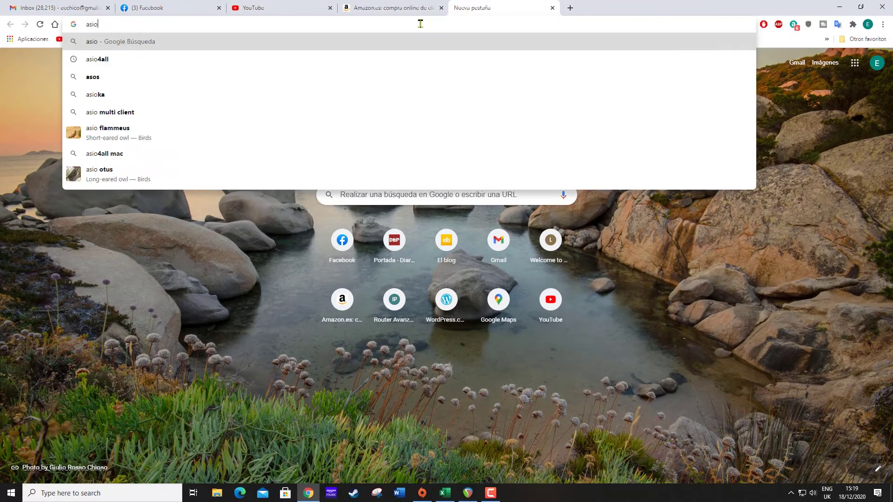
{"action": "type", "text": "4all"}
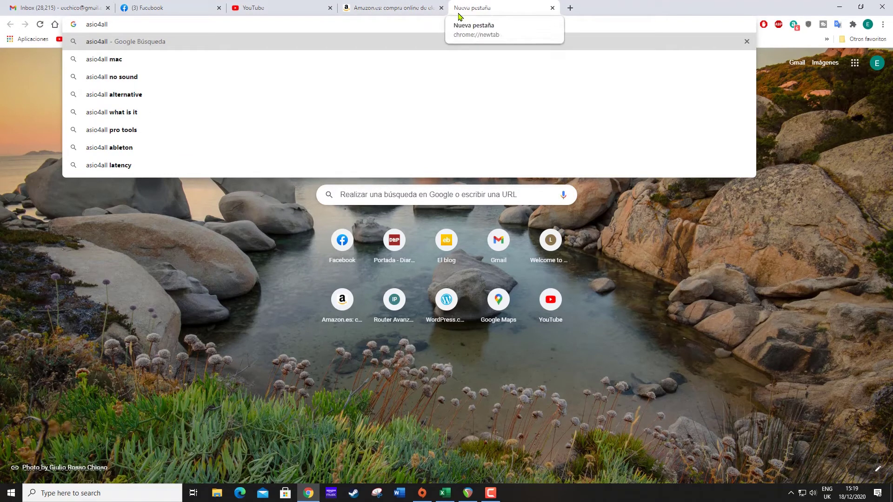
{"action": "key", "text": "Return"}
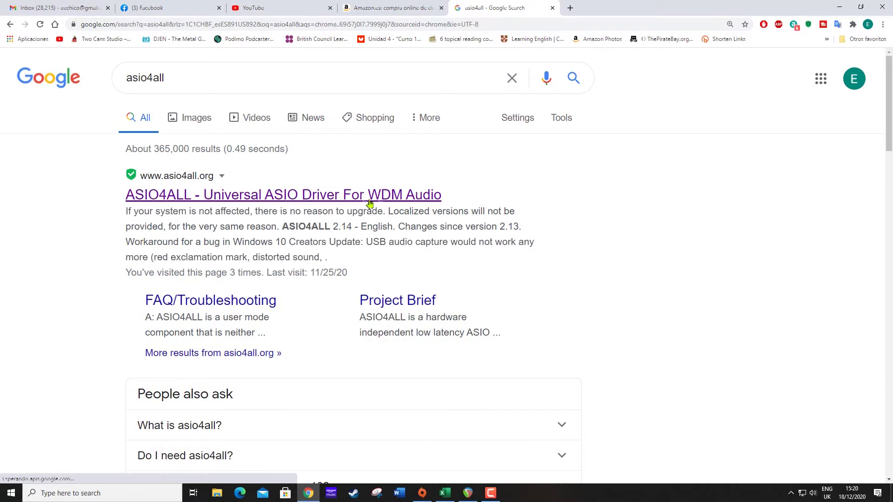
{"action": "left_click", "coordinate": [376, 199]}
Start the download of the Spanish ASIO4ALL 2.13 installer and cancel saving the file.
{"action": "scroll", "coordinate": [223, 175], "scroll_direction": "down", "scroll_amount": 1}
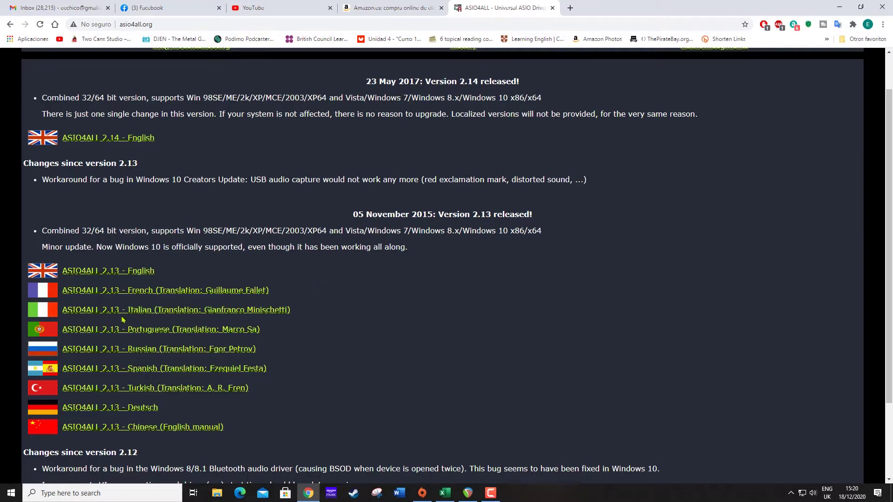
{"action": "scroll", "coordinate": [180, 327], "scroll_direction": "down", "scroll_amount": 1}
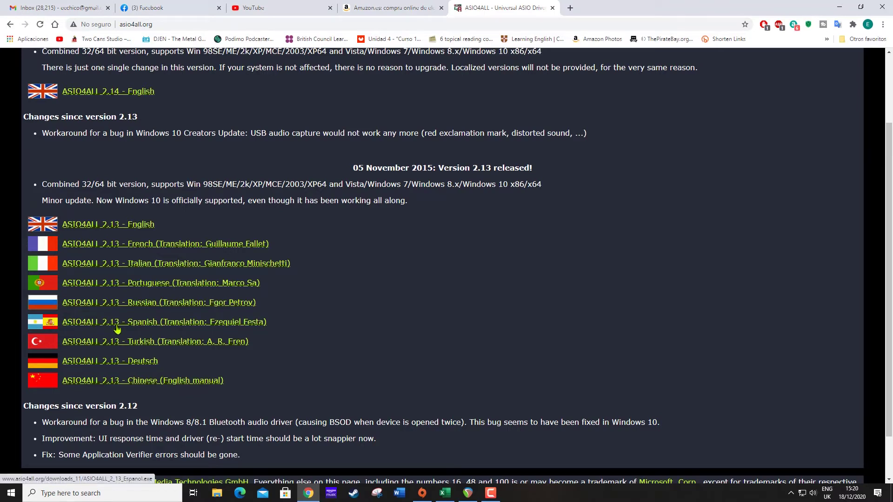
{"action": "scroll", "coordinate": [390, 320], "scroll_direction": "up", "scroll_amount": 1}
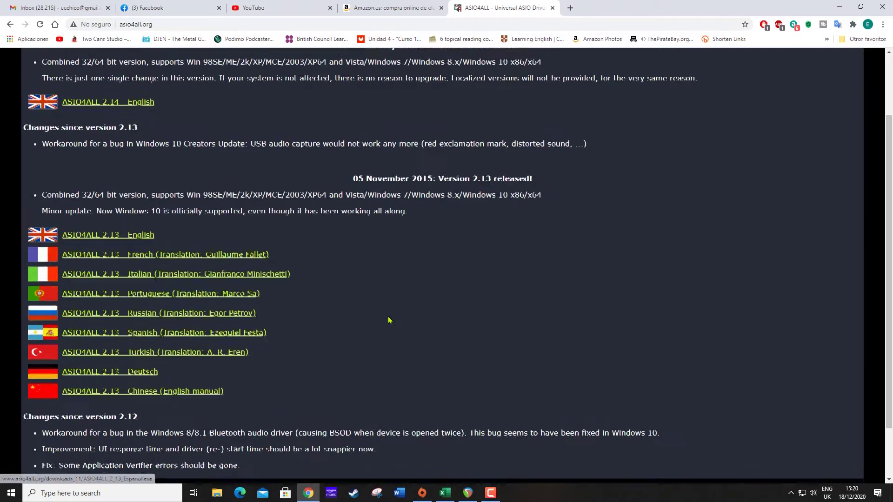
{"action": "scroll", "coordinate": [390, 321], "scroll_direction": "up", "scroll_amount": 2}
{"action": "scroll", "coordinate": [390, 320], "scroll_direction": "down", "scroll_amount": 2}
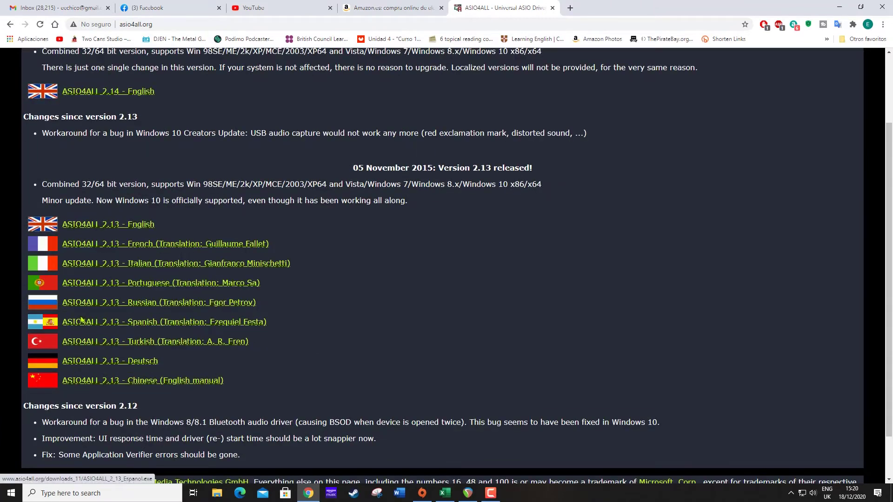
{"action": "left_click", "coordinate": [133, 323]}
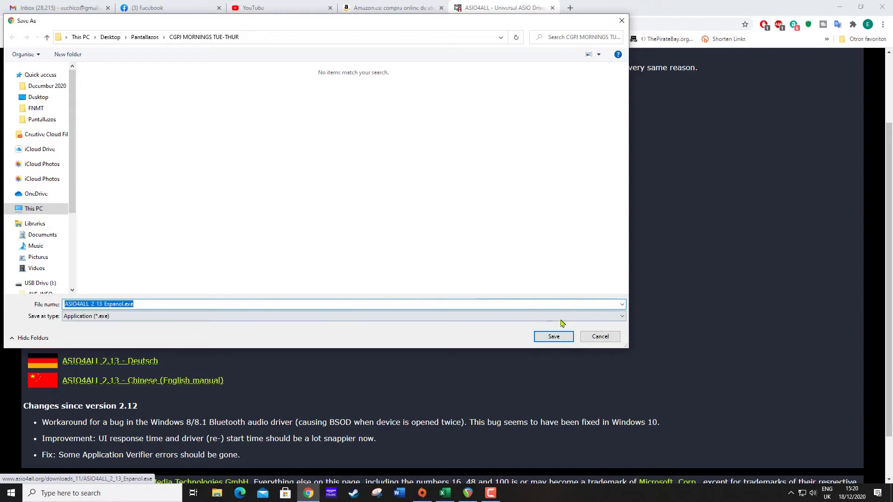
{"action": "left_click", "coordinate": [599, 337]}
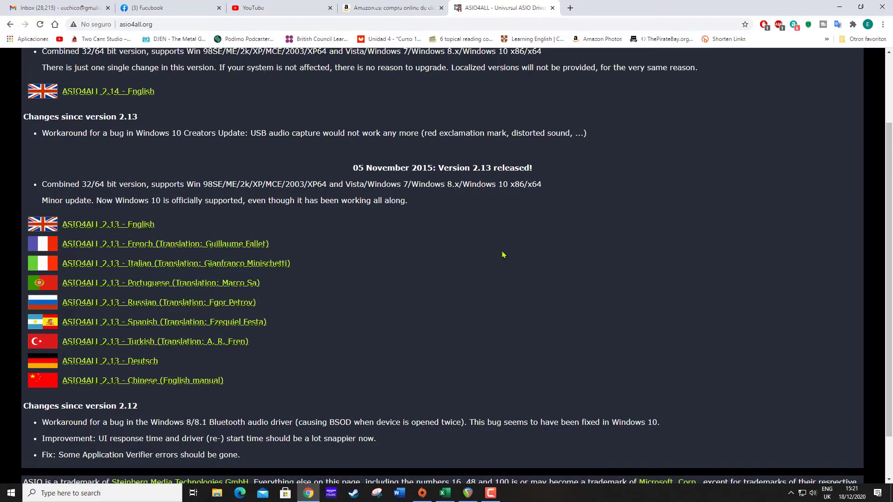
Search the web in a new tab for "u phoria umc1820 driver" and open Behringer's UMC1820 product page.
{"action": "left_click", "coordinate": [571, 8]}
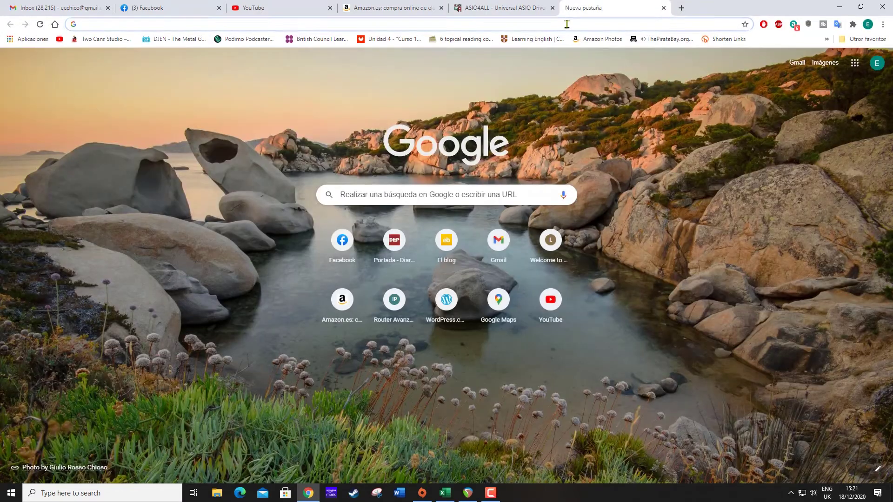
{"action": "type", "text": "upho"}
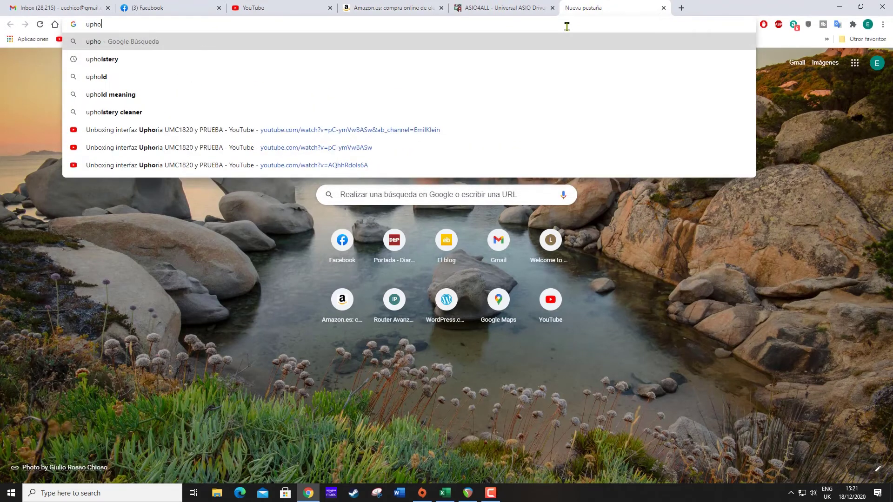
{"action": "type", "text": "ria uc"}
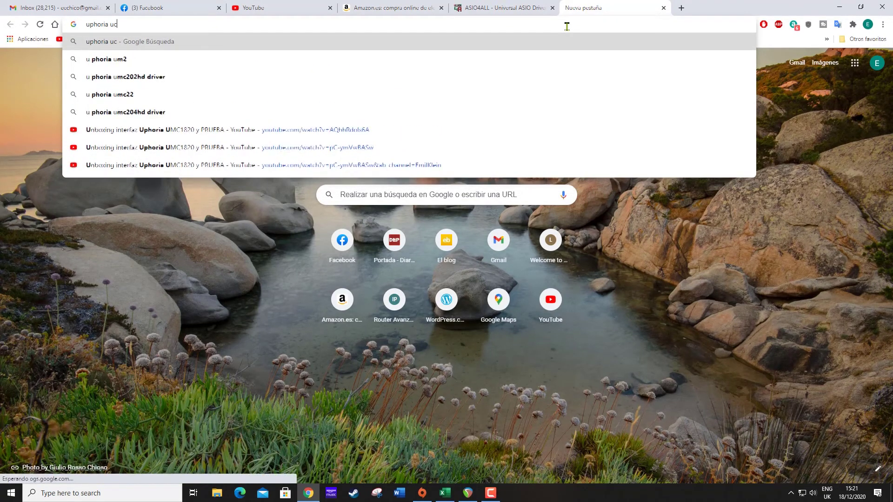
{"action": "type", "text": "m"}
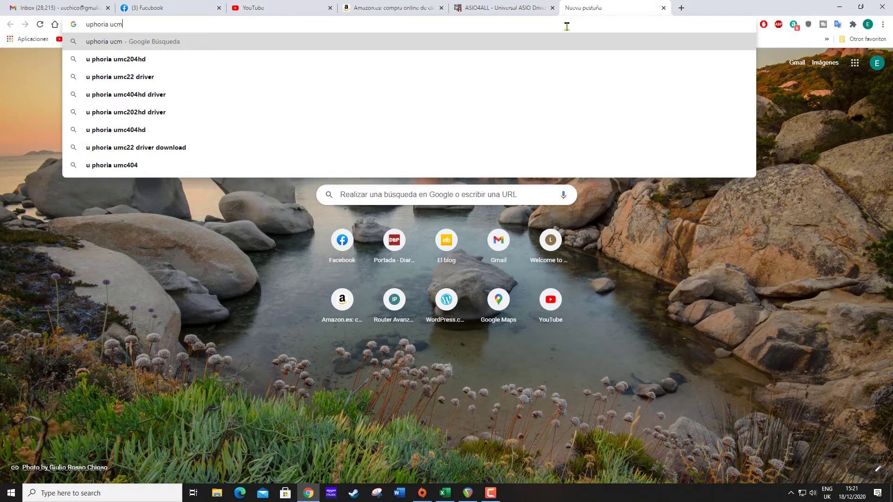
{"action": "type", "text": " 18"}
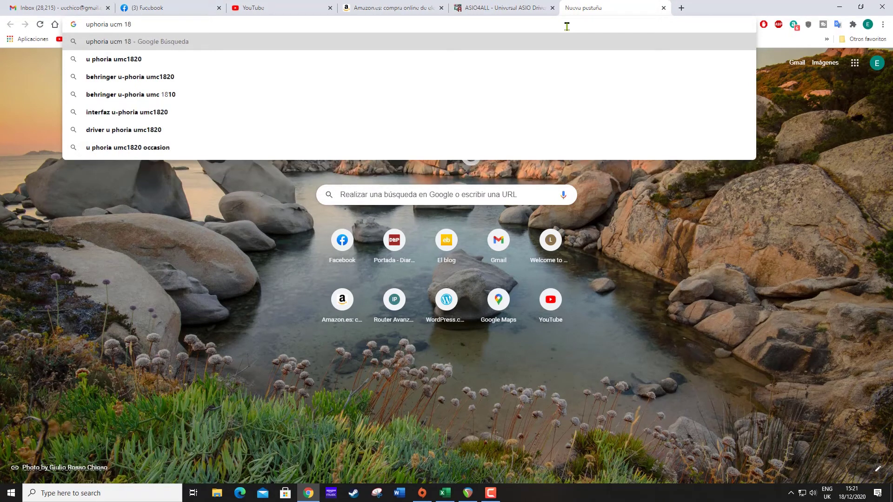
{"action": "type", "text": "20"}
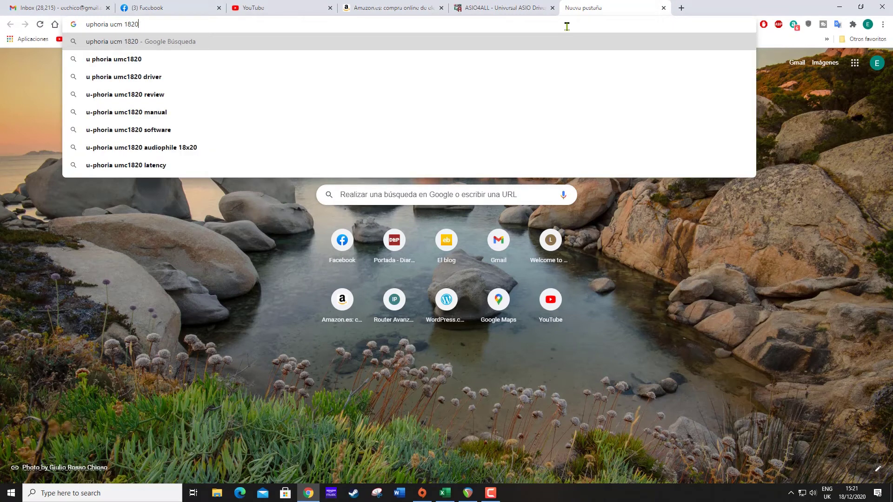
{"action": "left_click", "coordinate": [195, 80]}
{"action": "scroll", "coordinate": [564, 209], "scroll_direction": "down", "scroll_amount": 9}
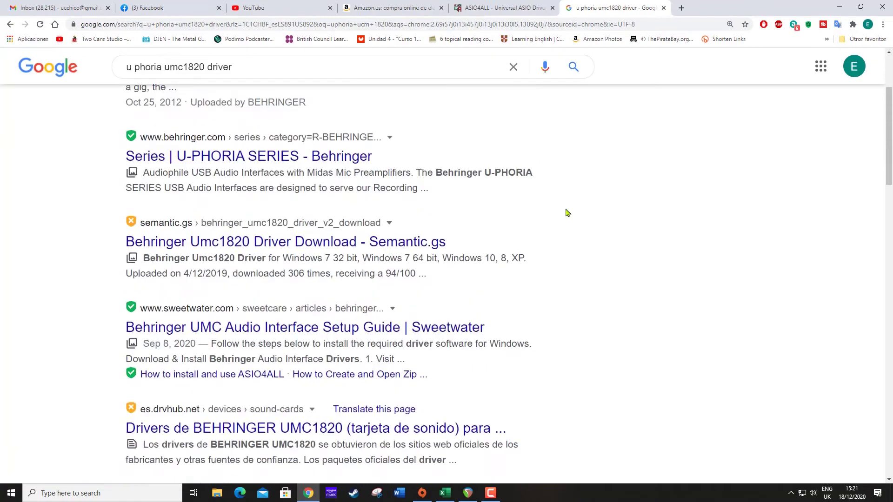
{"action": "scroll", "coordinate": [568, 213], "scroll_direction": "down", "scroll_amount": 12}
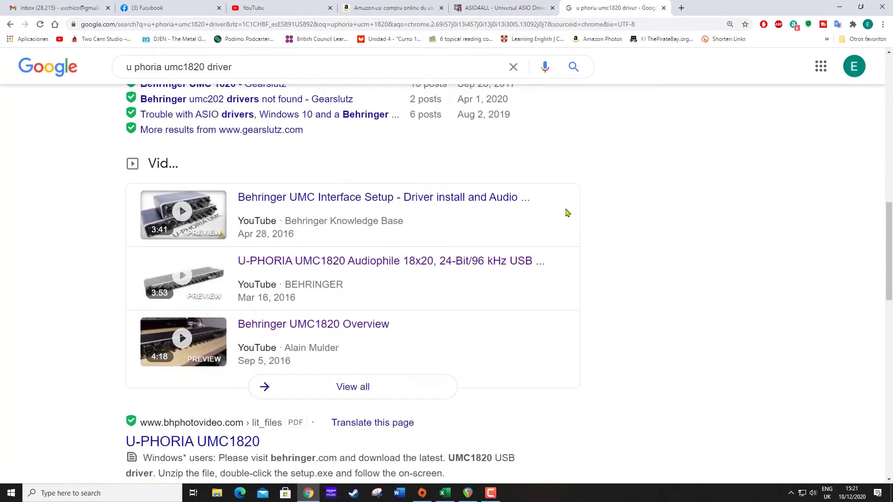
{"action": "scroll", "coordinate": [568, 212], "scroll_direction": "up", "scroll_amount": 20}
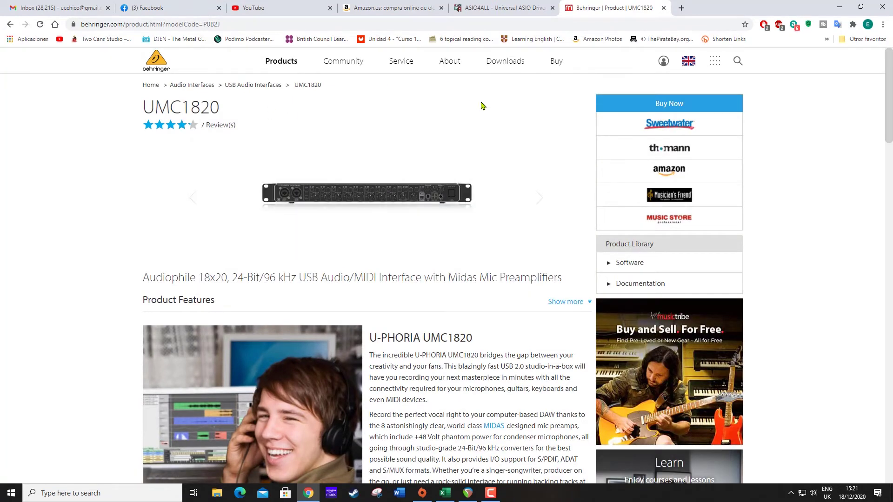
Search Behringer's Download Center for "usb umc1820" and look through the listed drivers and software.
{"action": "left_click", "coordinate": [509, 67]}
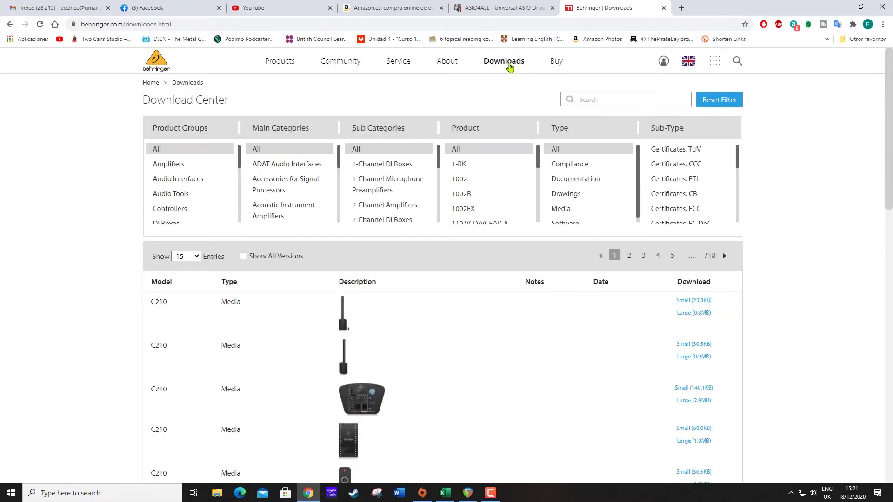
{"action": "left_click", "coordinate": [603, 99]}
{"action": "left_click", "coordinate": [599, 121]}
{"action": "triple_click", "coordinate": [596, 100]}
{"action": "left_click", "coordinate": [599, 100]}
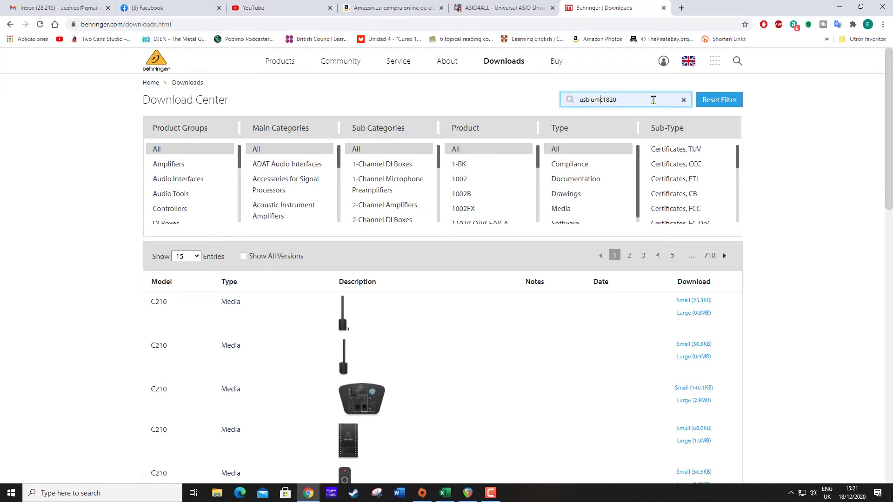
{"action": "key", "text": "Return"}
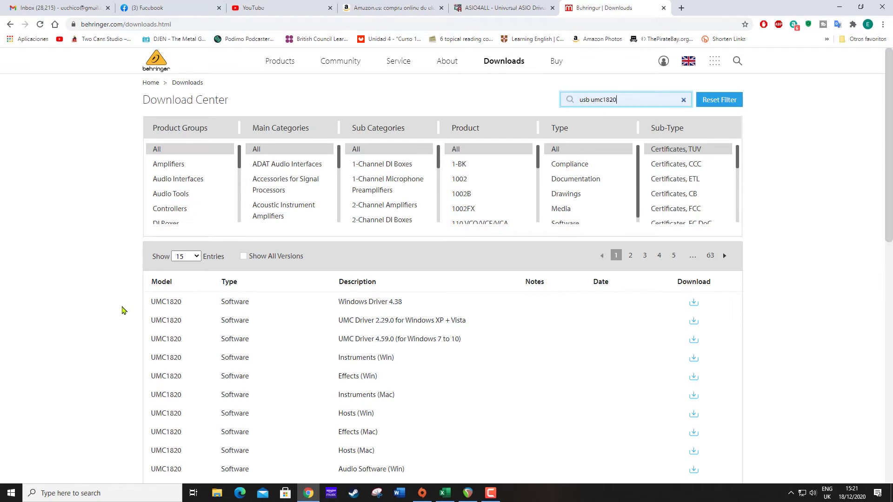
{"action": "scroll", "coordinate": [123, 310], "scroll_direction": "down", "scroll_amount": 1}
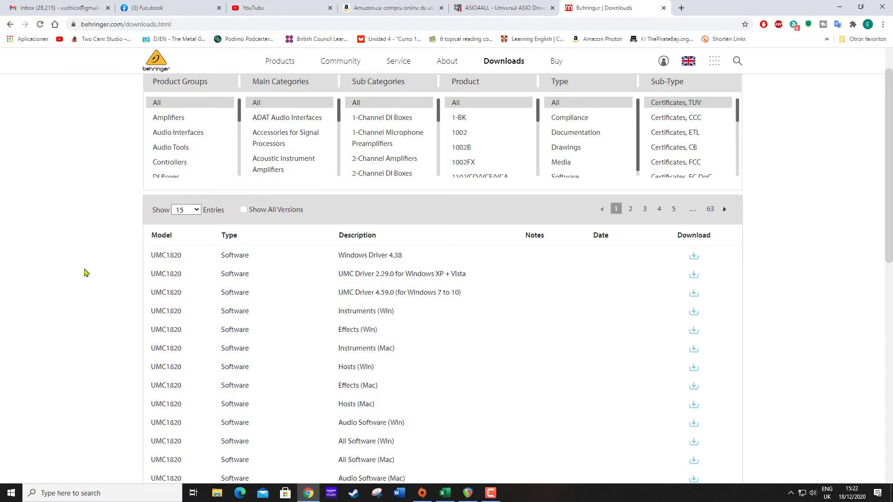
{"action": "scroll", "coordinate": [86, 270], "scroll_direction": "up", "scroll_amount": 1}
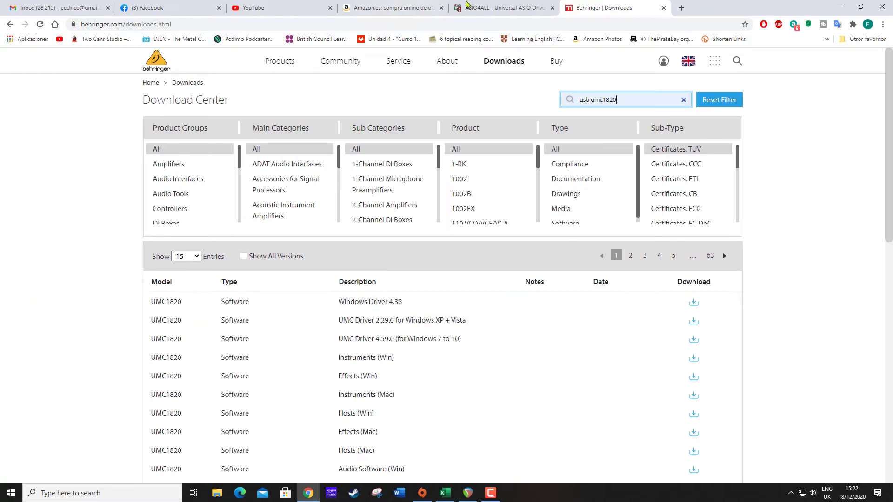
Switch back to REAPER and set the audio system to ASIO in the audio device preferences.
{"action": "left_click", "coordinate": [498, 10]}
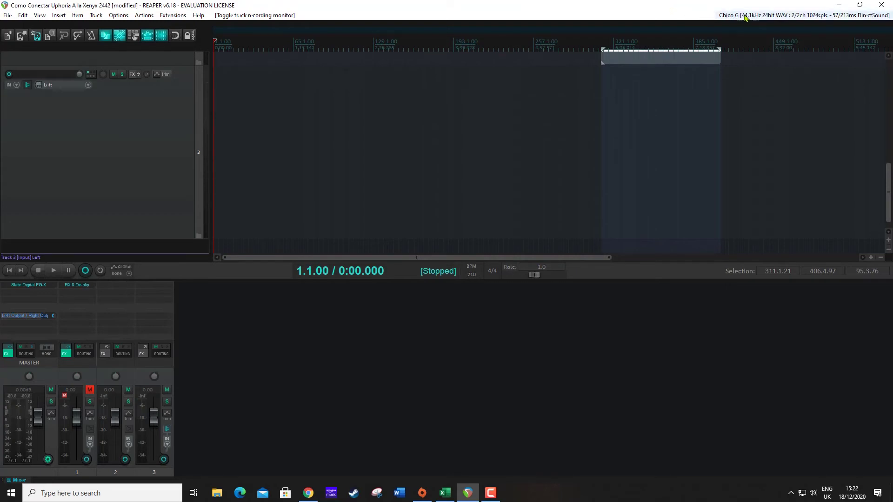
{"action": "left_click", "coordinate": [807, 16]}
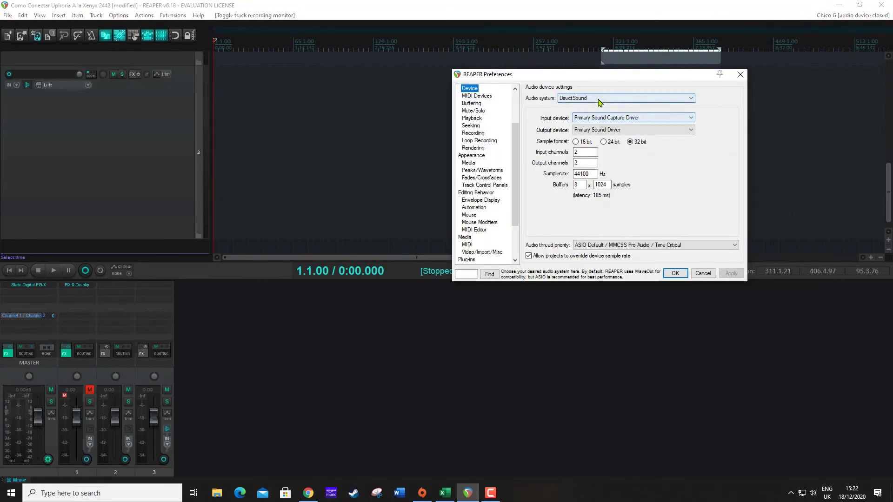
{"action": "left_click", "coordinate": [599, 99]}
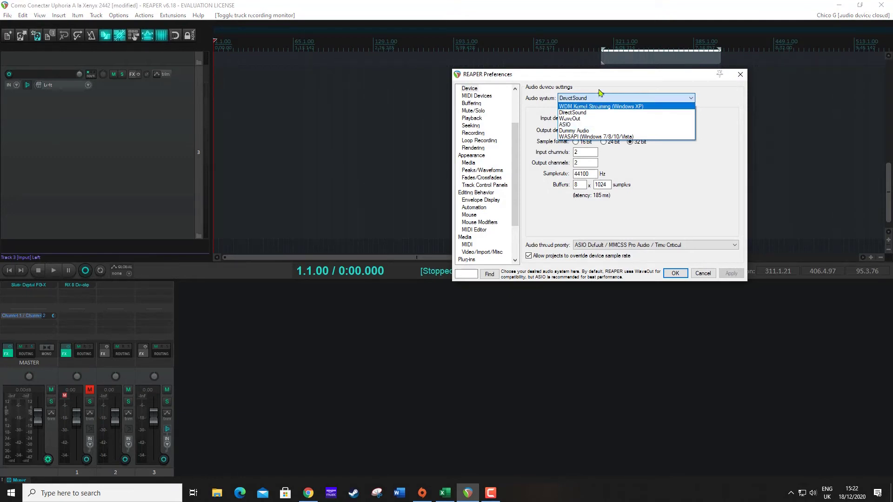
{"action": "left_click", "coordinate": [587, 112]}
{"action": "left_click", "coordinate": [596, 100]}
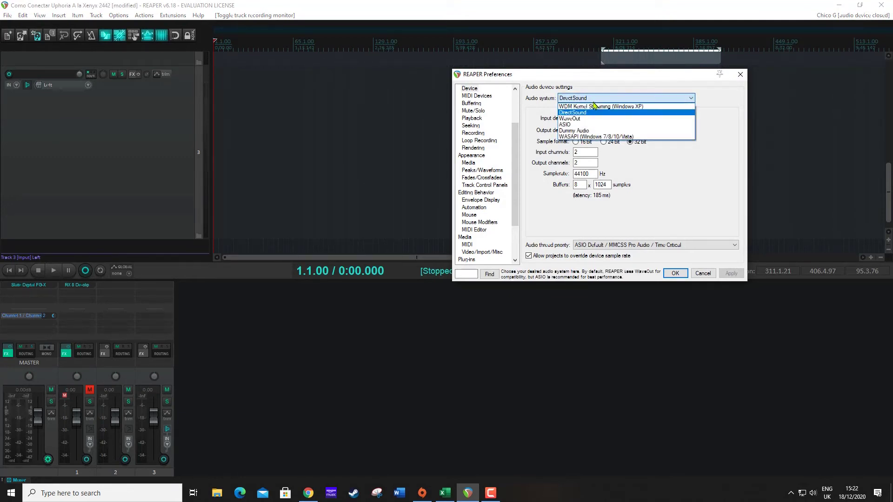
{"action": "left_click", "coordinate": [575, 125]}
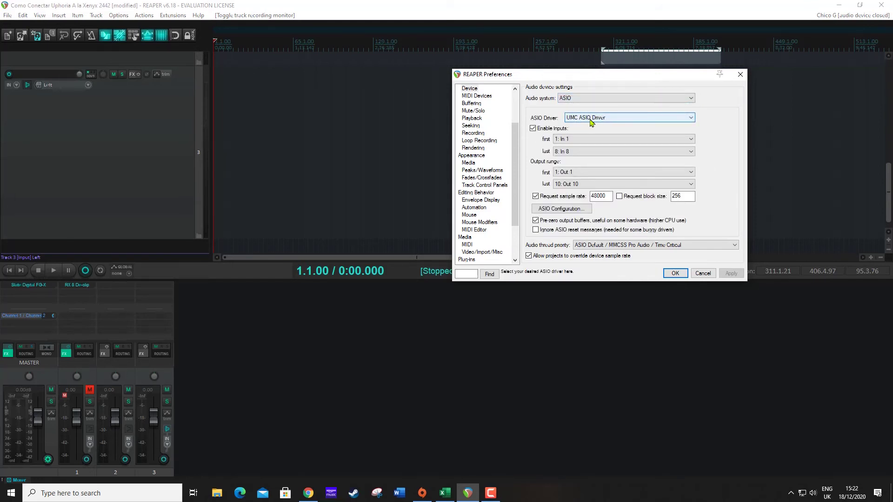
Look through the available ASIO drivers in the audio device preferences, keep the current driver, and close the preferences without saving.
{"action": "left_click", "coordinate": [633, 122]}
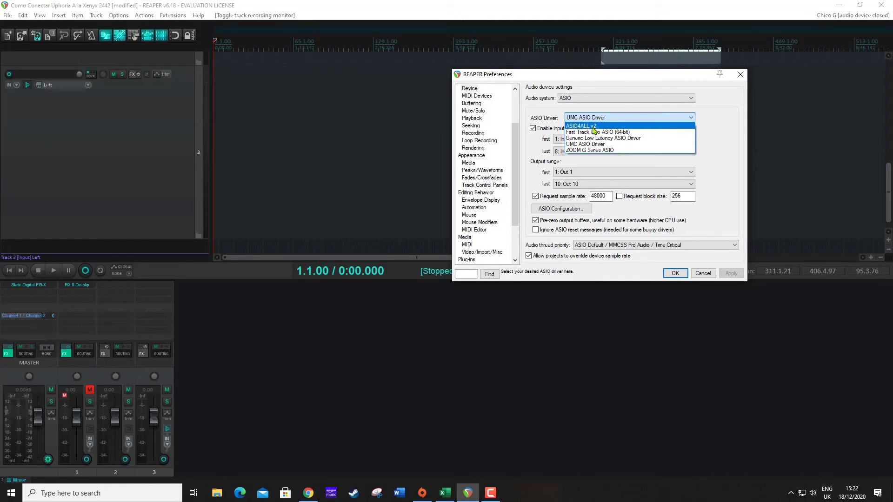
{"action": "left_click", "coordinate": [723, 174]}
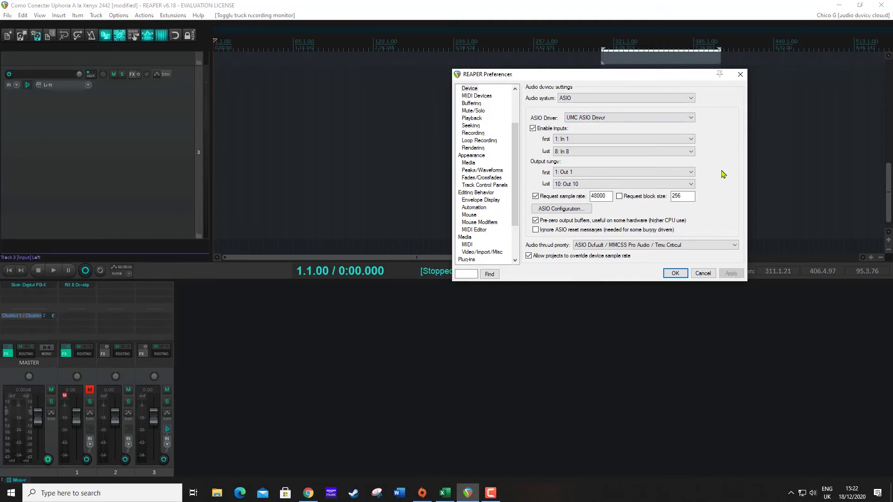
{"action": "left_click", "coordinate": [703, 274]}
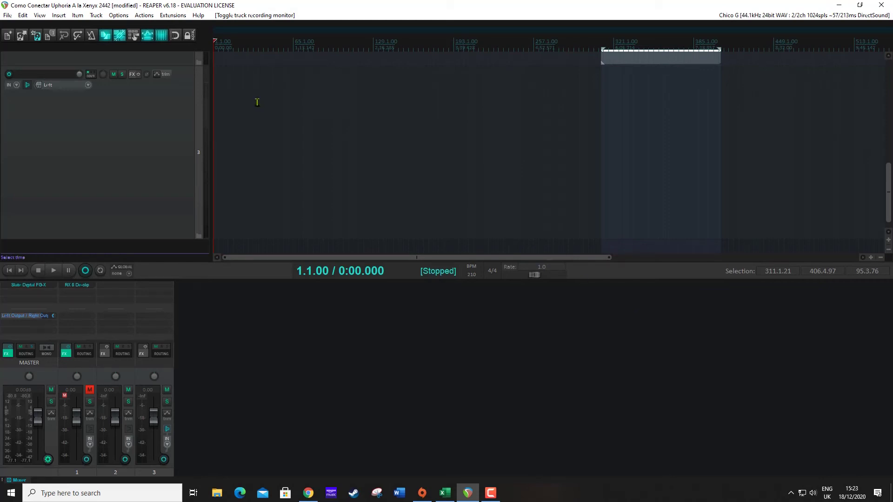
Examine the mono input channels offered for track 3 under the DirectSound audio device, leaving the input selection as it is.
{"action": "left_click", "coordinate": [88, 86]}
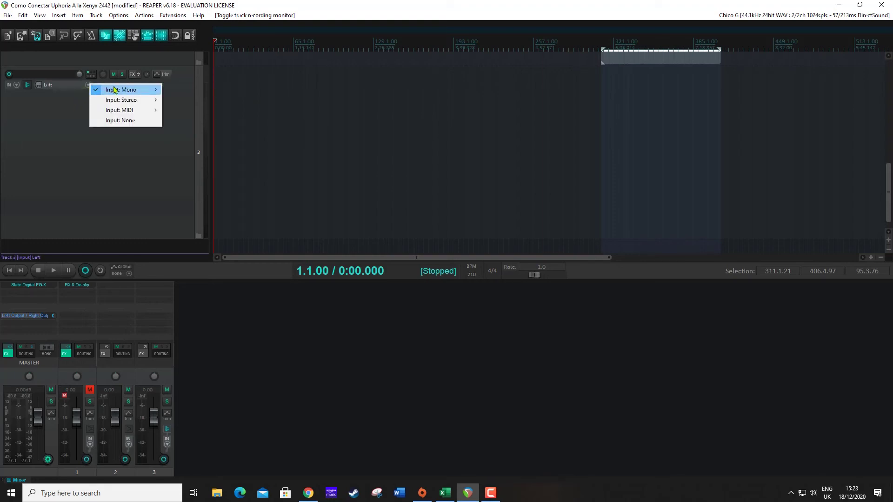
{"action": "mouse_move", "coordinate": [120, 90]}
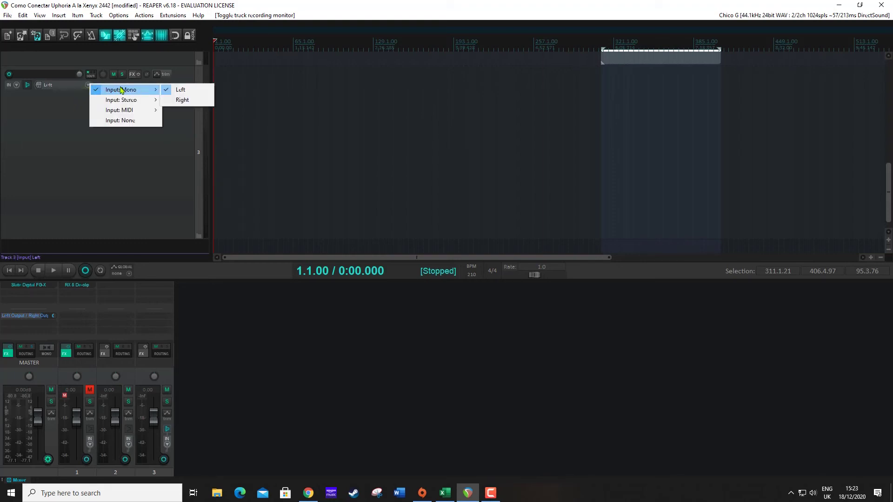
{"action": "left_click", "coordinate": [59, 100]}
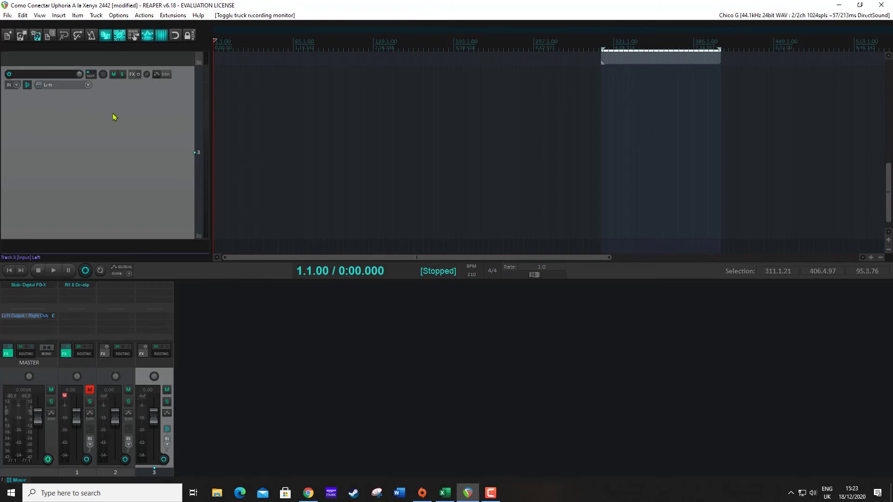
{"action": "left_click", "coordinate": [88, 86]}
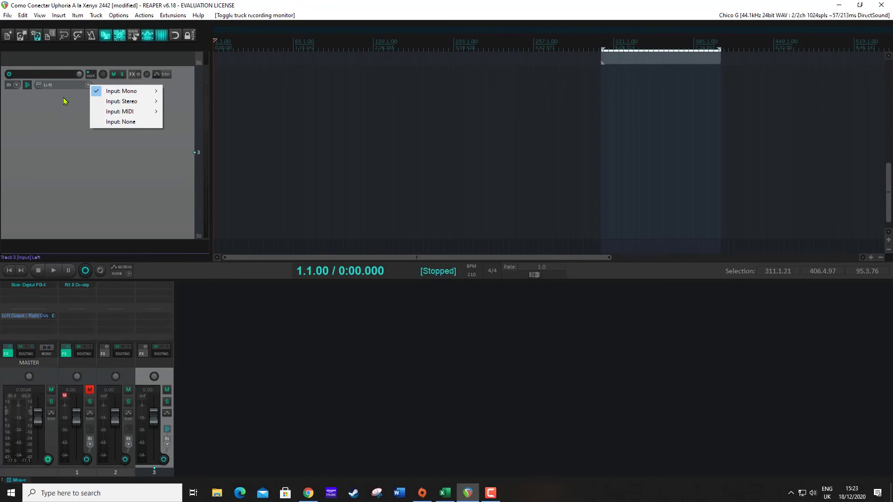
{"action": "mouse_move", "coordinate": [131, 91]}
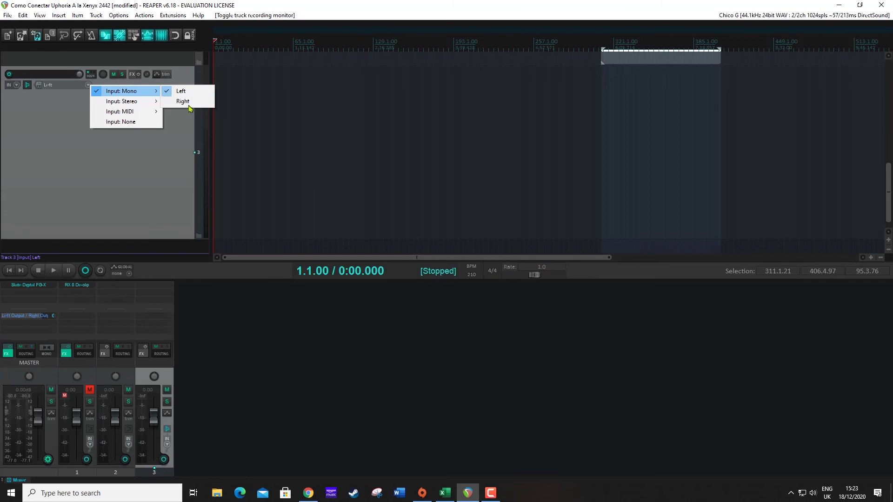
{"action": "left_click", "coordinate": [52, 100]}
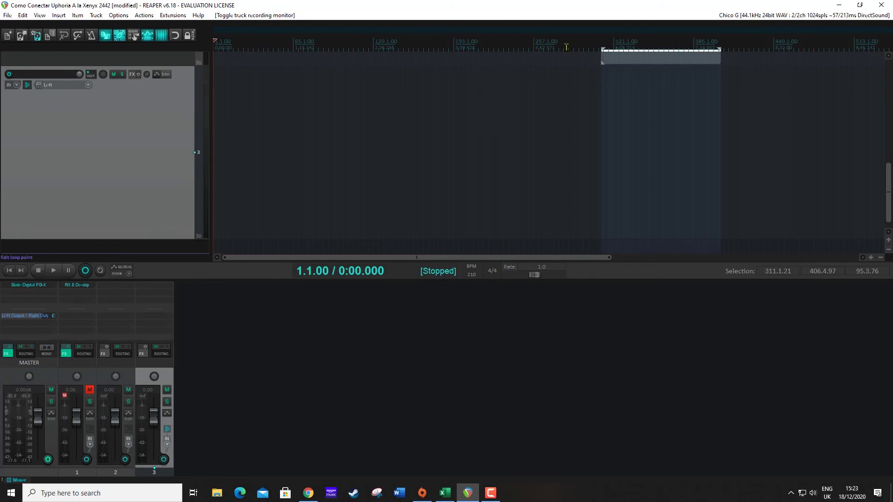
{"action": "left_click", "coordinate": [87, 85]}
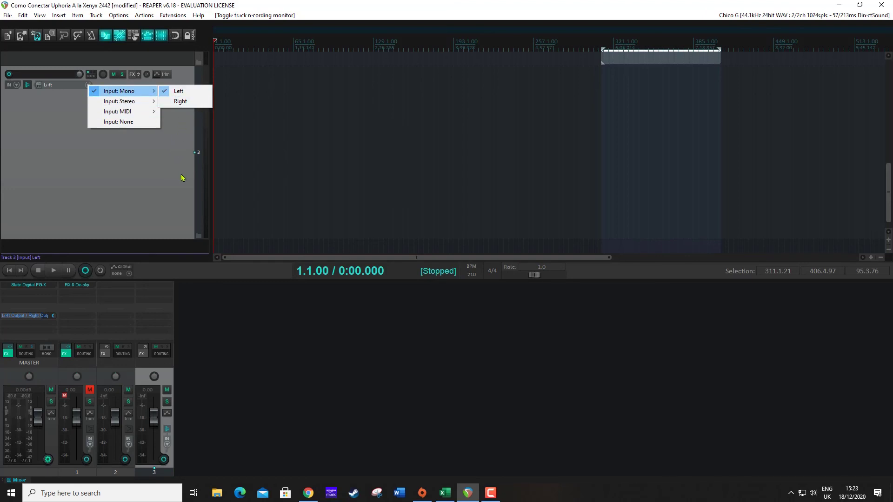
{"action": "left_click", "coordinate": [68, 108]}
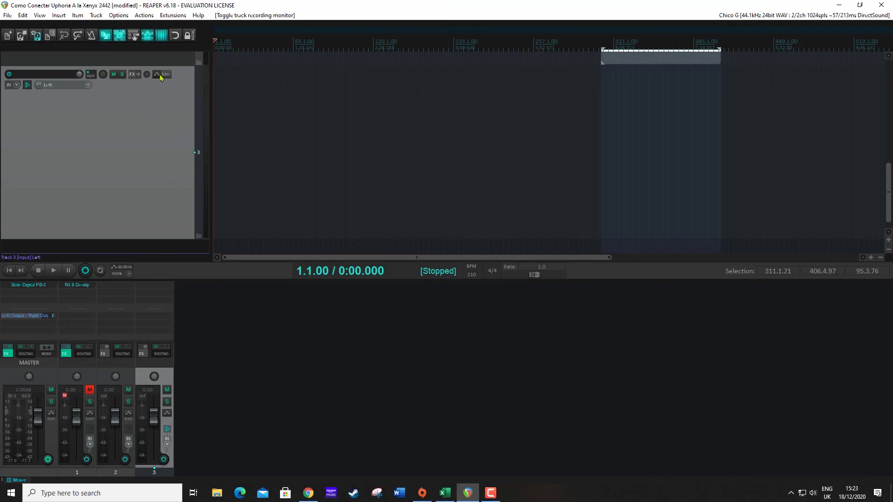